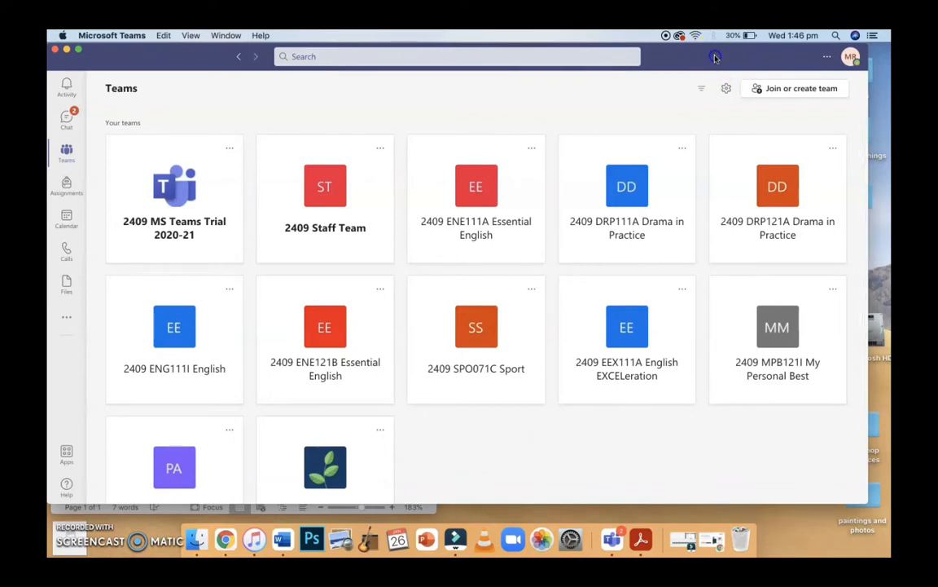
# Step: Open the 2409 ENG111I English team and start scheduling a new meeting in its General channel
pyautogui.moveTo(717, 56); pyautogui.dragTo(728, 61)
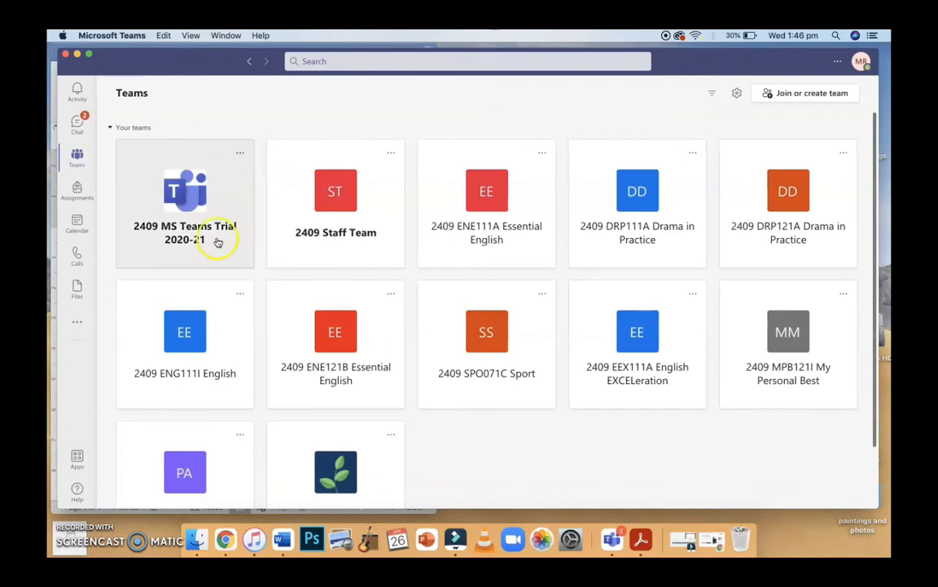
pyautogui.click(185, 341)
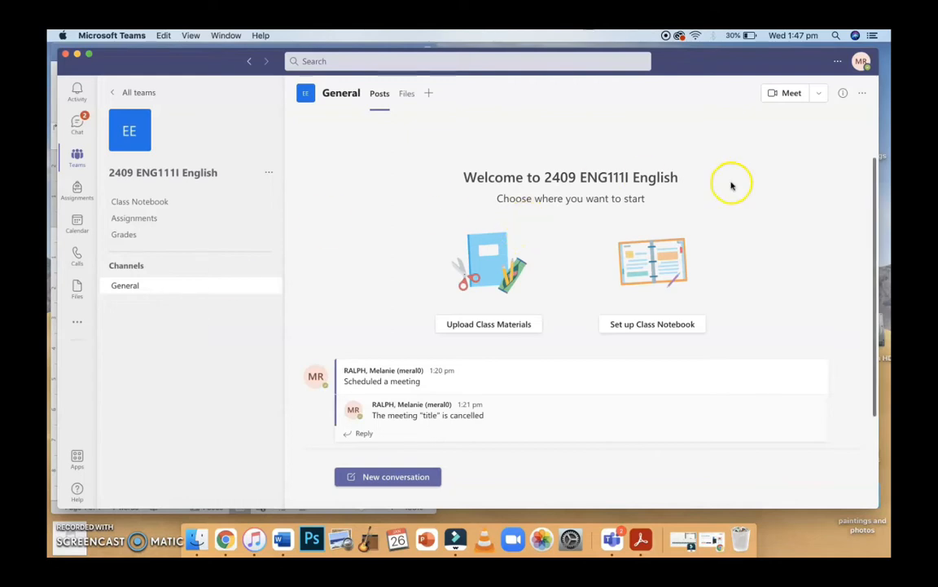
pyautogui.click(821, 95)
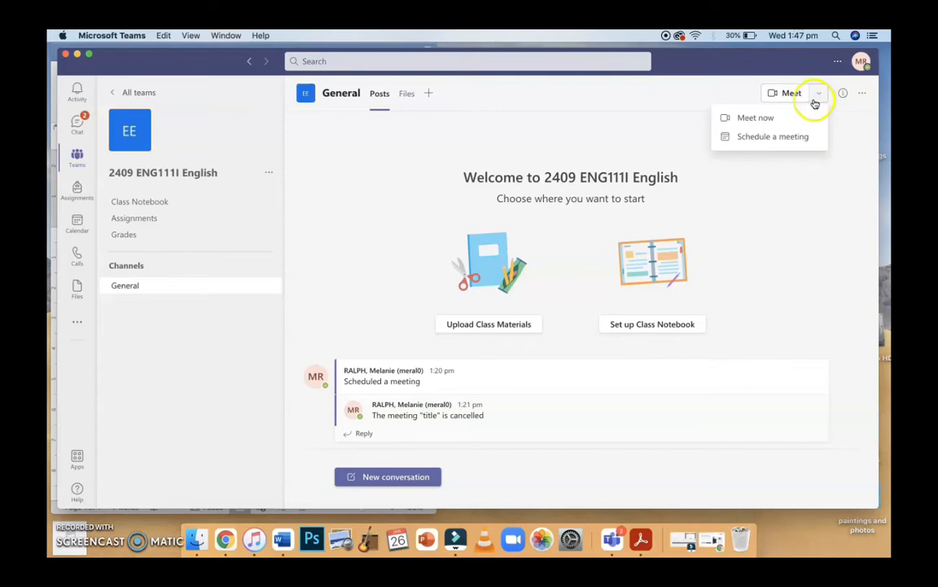
pyautogui.click(787, 136)
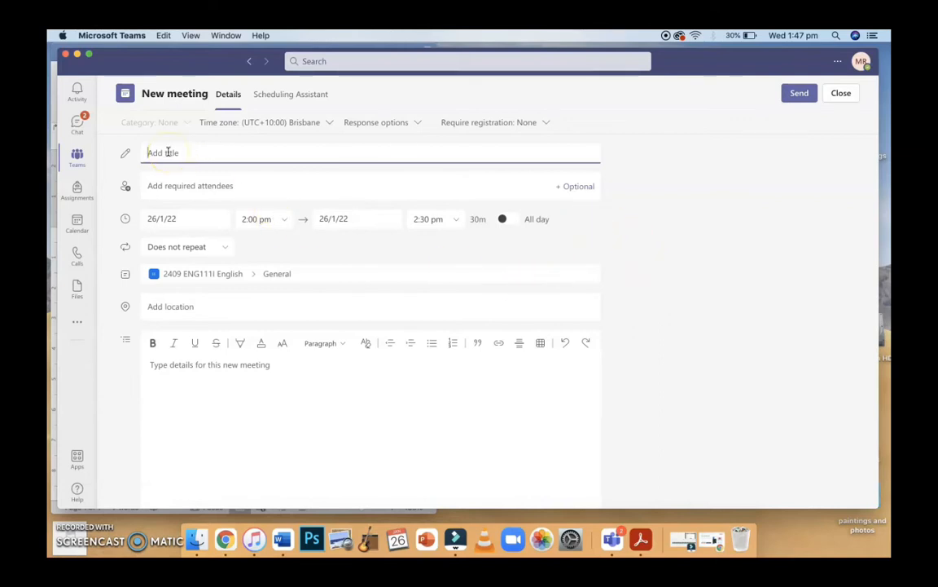
pyautogui.click(168, 186)
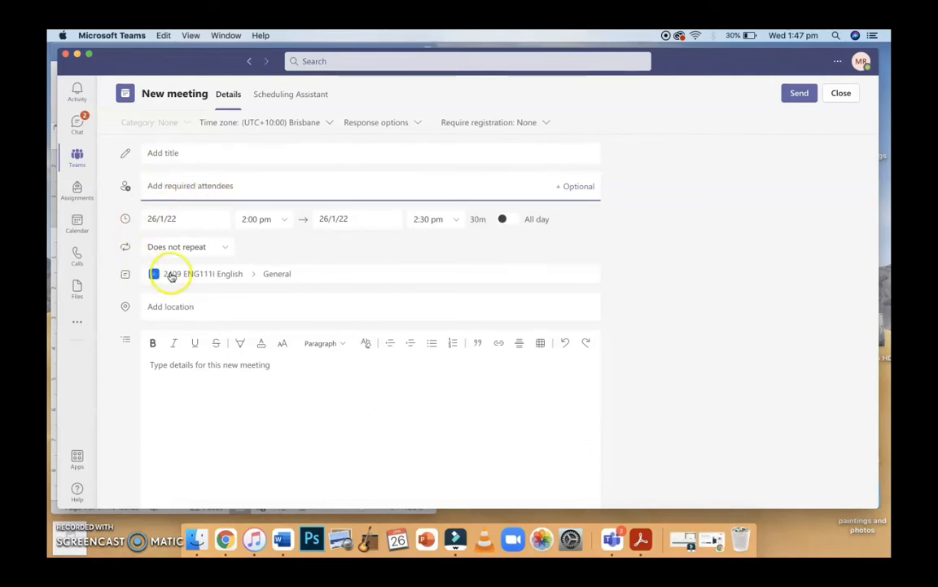
pyautogui.click(138, 278)
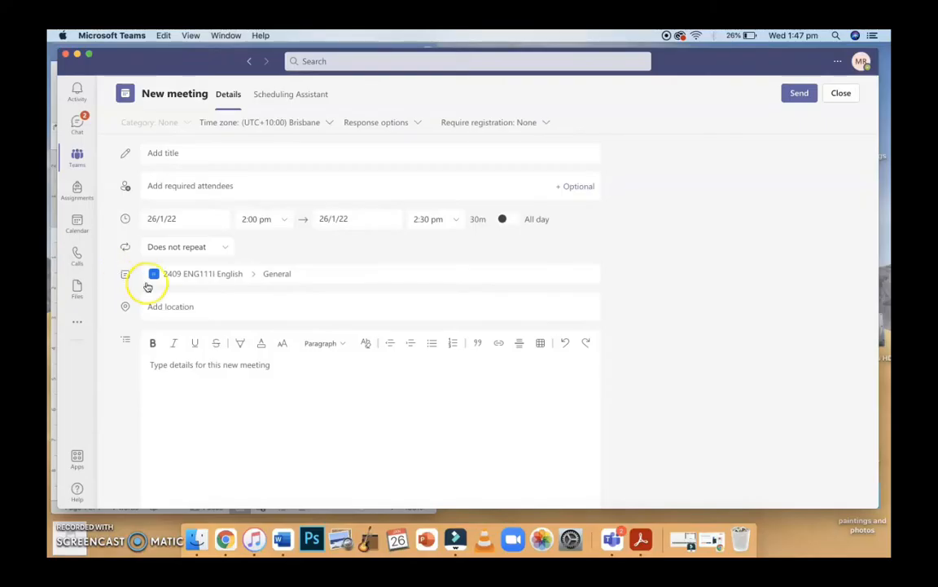
# Step: Title the meeting "test run ignore" and send it to the General channel
pyautogui.click(211, 153)
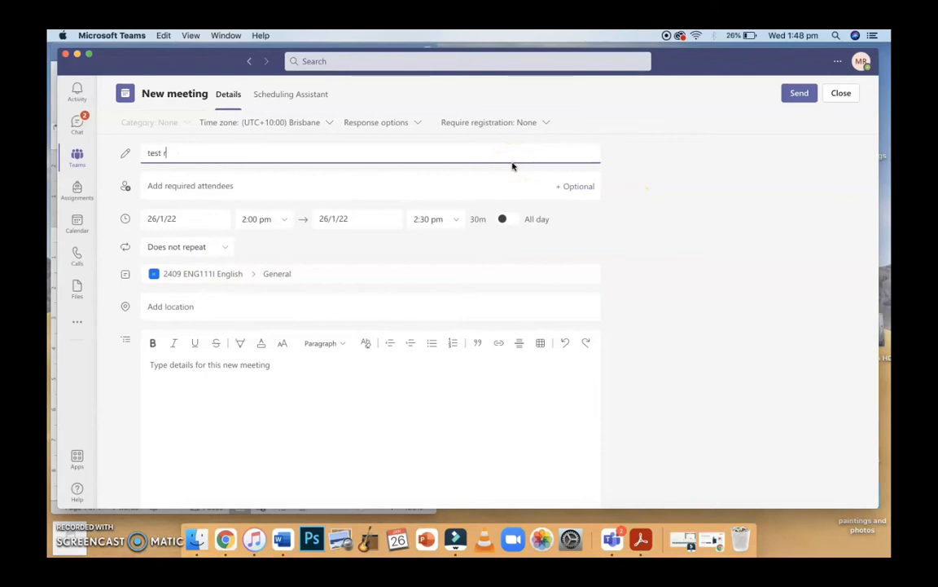
pyautogui.write('test run ignore')
pyautogui.click(801, 95)
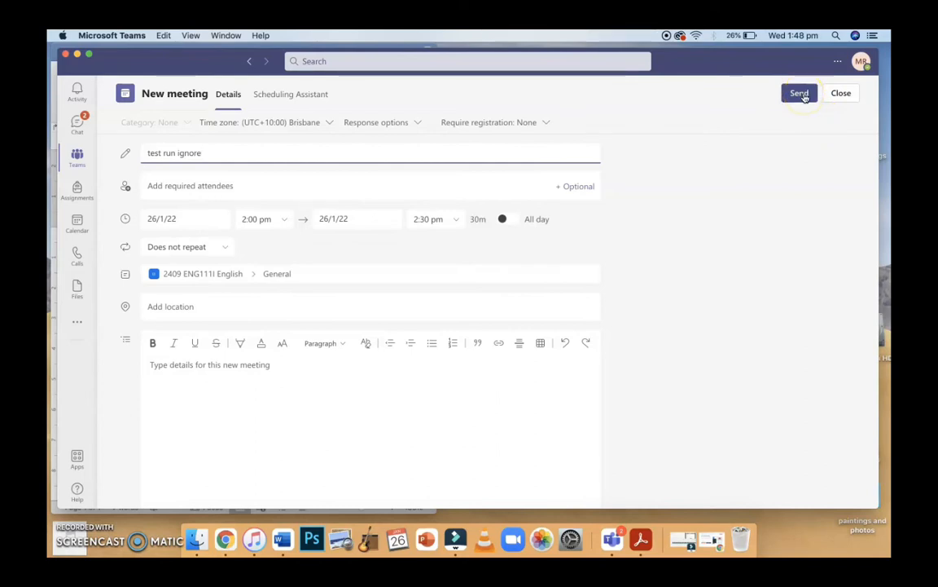
pyautogui.click(805, 97)
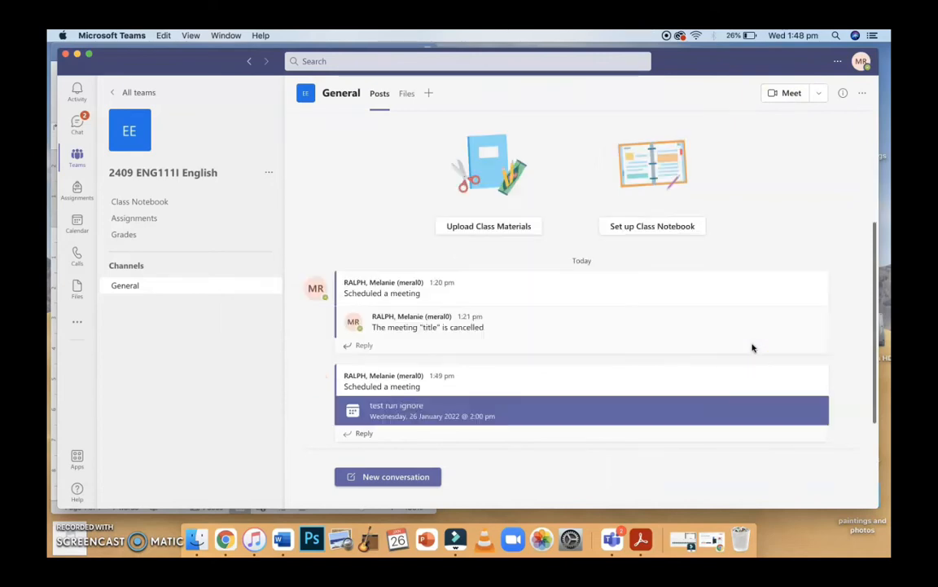
pyautogui.scroll(1, 423, 277)
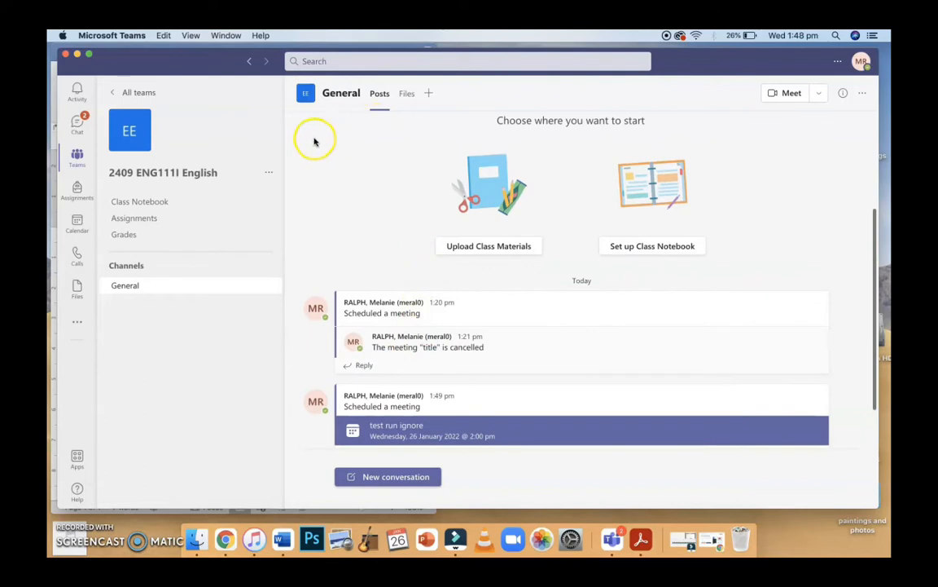
pyautogui.scroll(1, 418, 341)
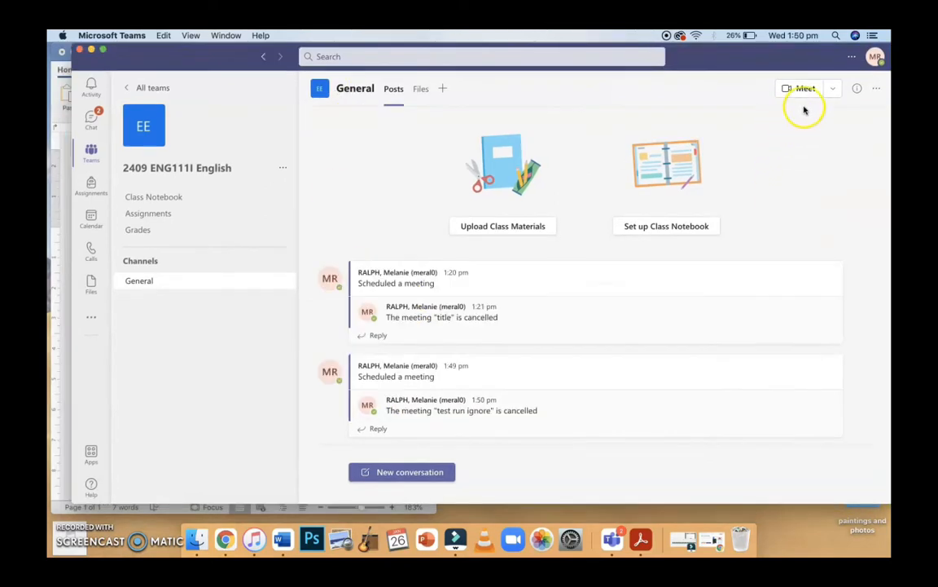
# Step: Start scheduling another meeting in the General channel and title it "title"
pyautogui.click(826, 59)
pyautogui.click(833, 88)
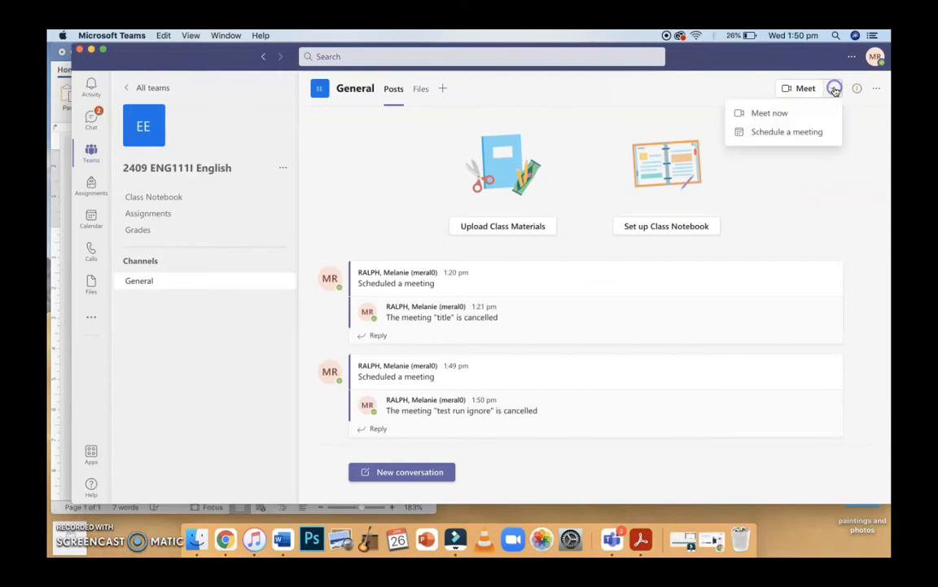
pyautogui.click(803, 132)
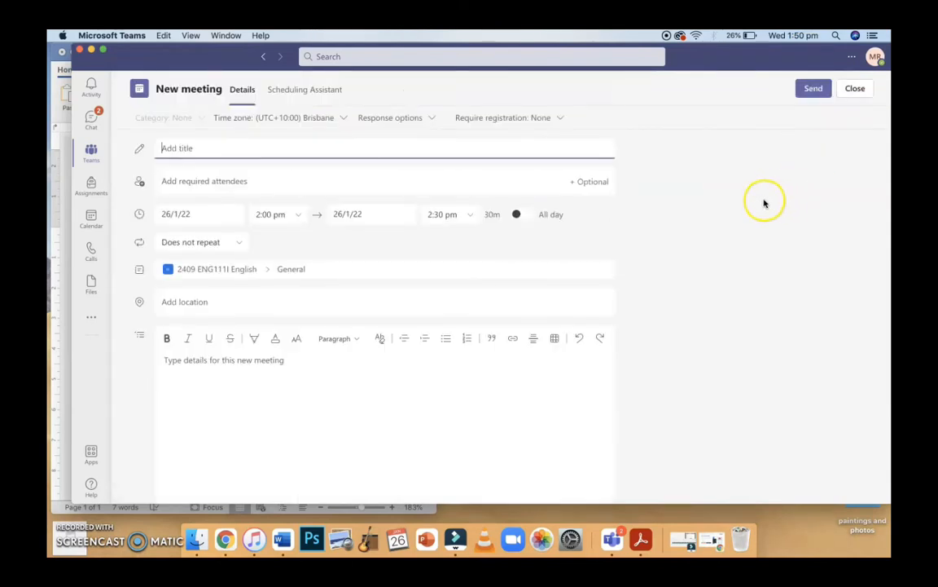
pyautogui.write('title')
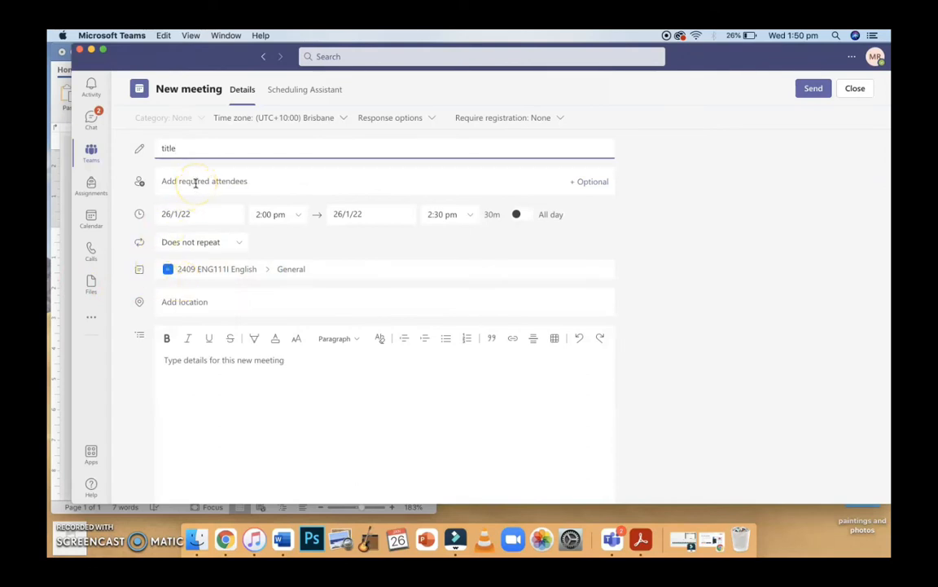
# Step: Copy the last e-mail address from the Word document's list and add it to the Teams meeting as a required attendee
pyautogui.moveTo(224, 52); pyautogui.dragTo(532, 57)
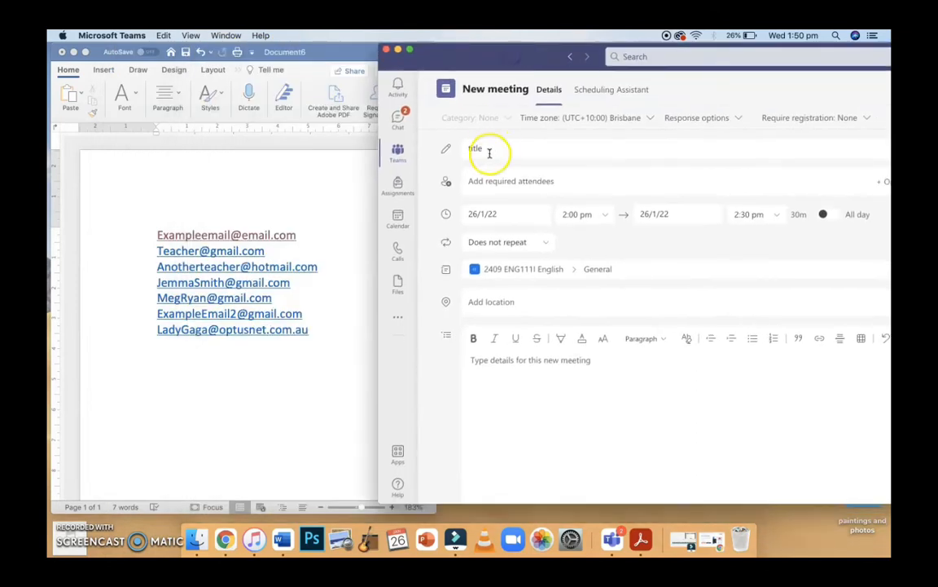
pyautogui.click(305, 234)
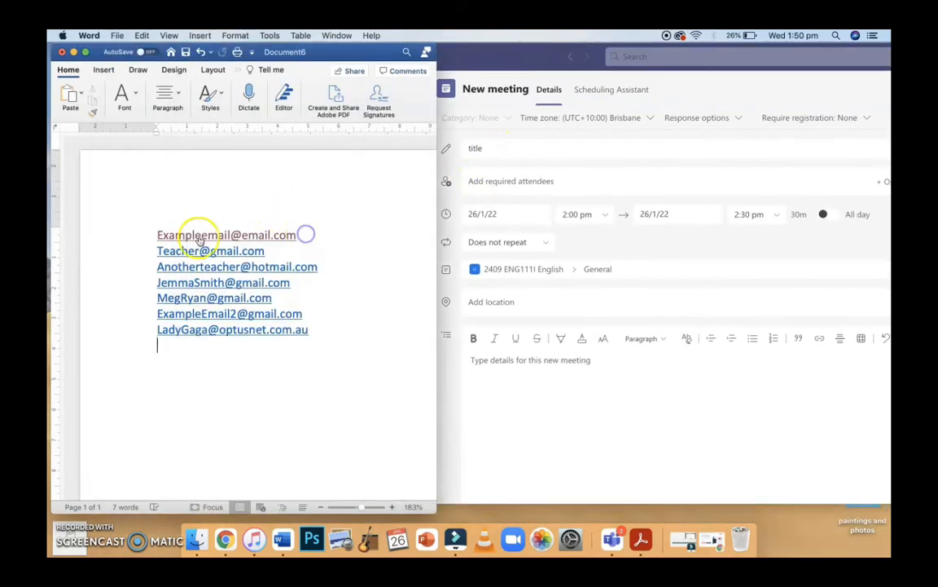
pyautogui.moveTo(319, 333); pyautogui.dragTo(160, 326)
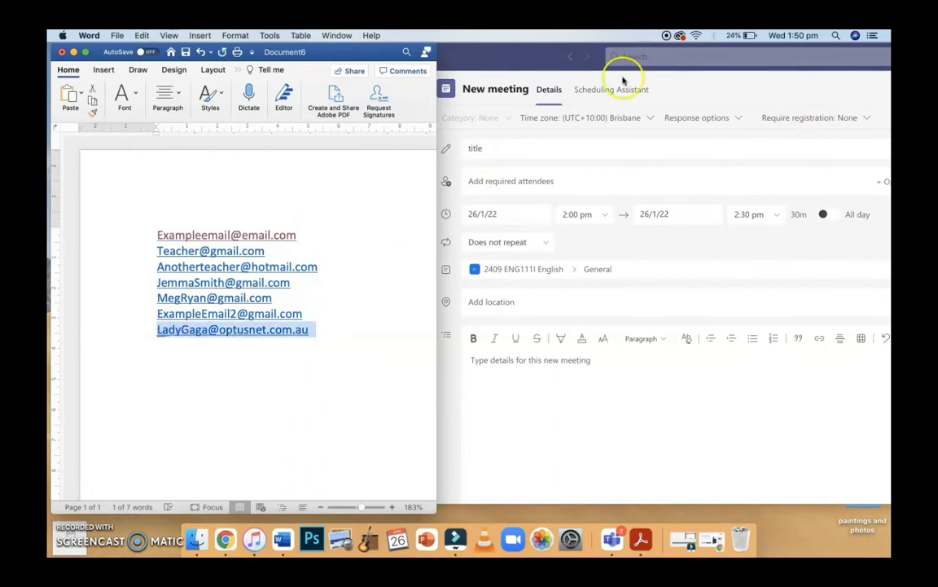
pyautogui.click(538, 59)
pyautogui.click(523, 183)
pyautogui.press('super+v')
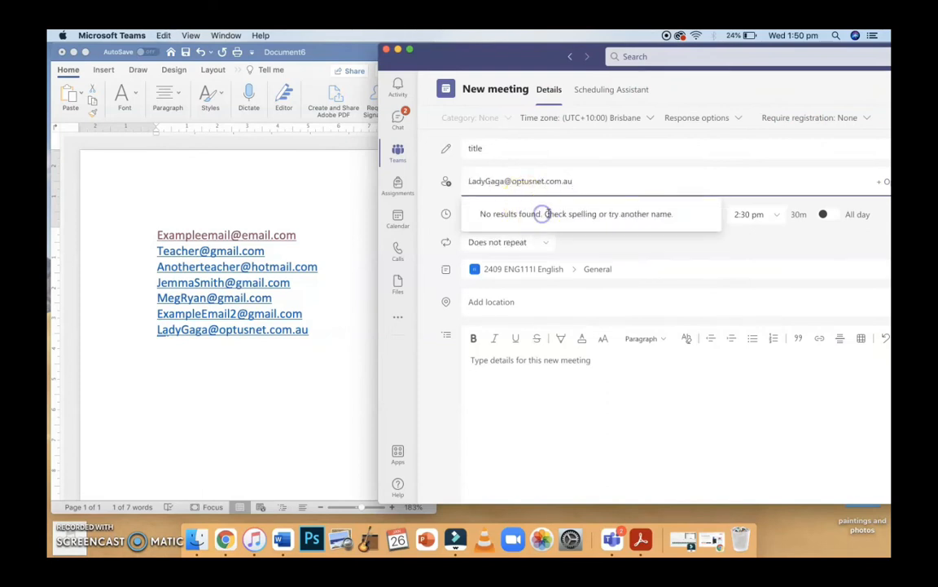
pyautogui.click(601, 184)
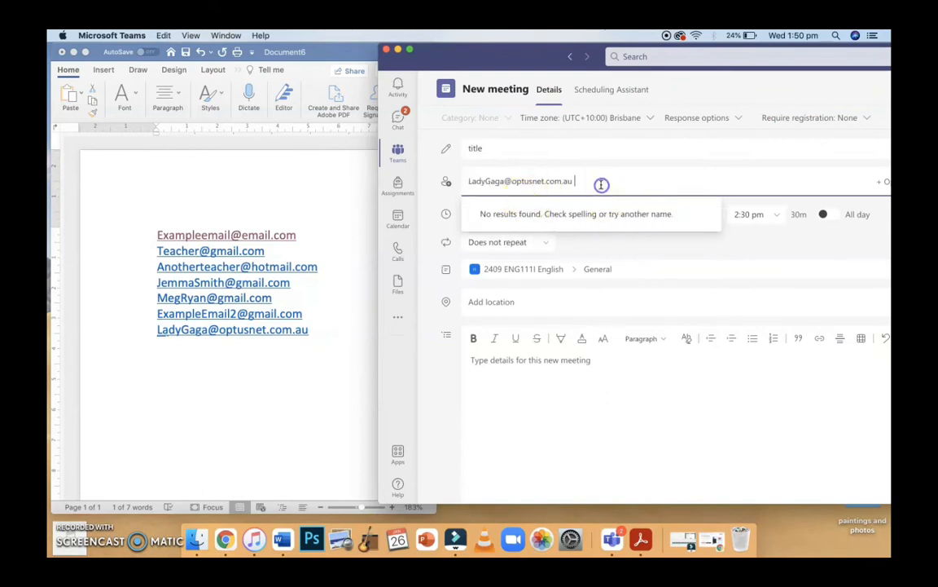
pyautogui.click(578, 184)
pyautogui.press('Return')
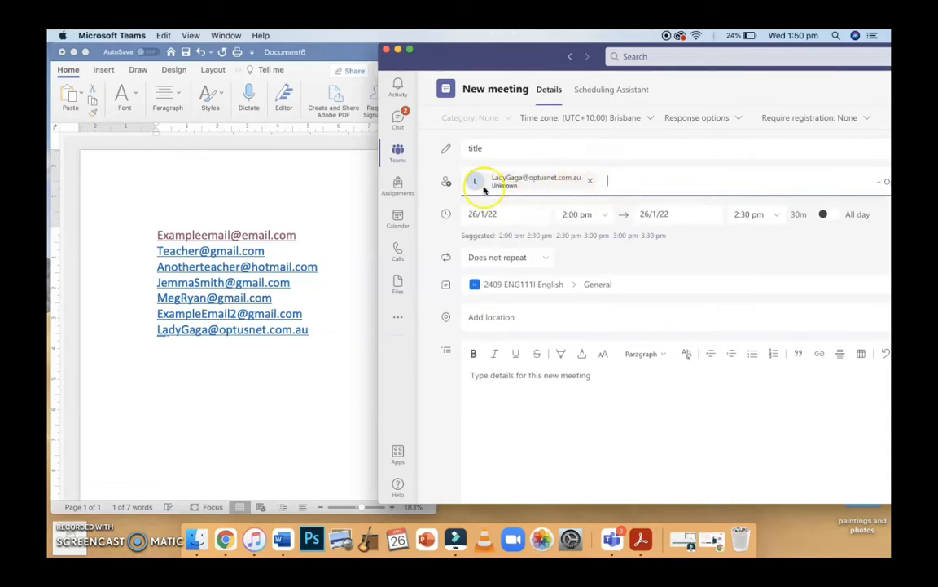
# Step: Remove the added required attendee from the Teams meeting
pyautogui.click(308, 313)
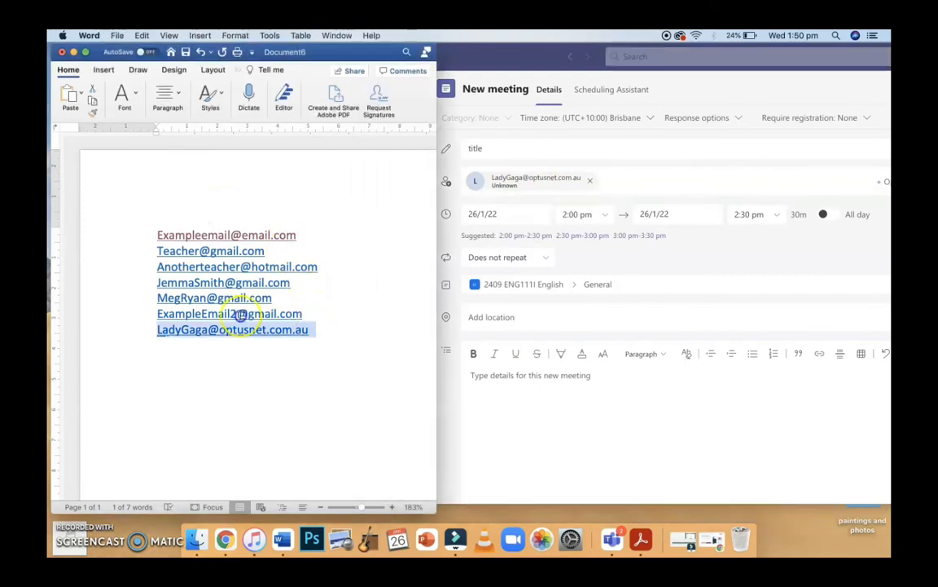
pyautogui.moveTo(302, 314); pyautogui.dragTo(169, 310)
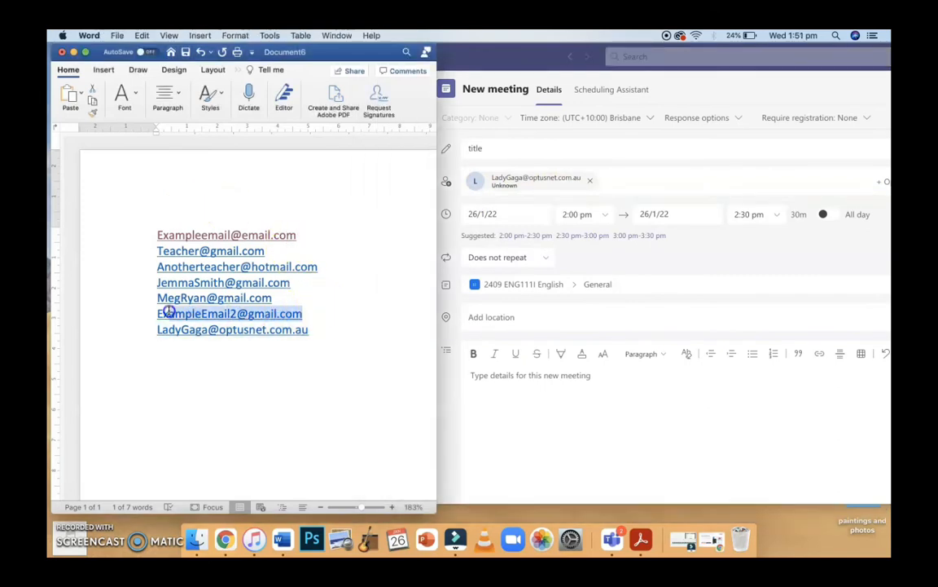
pyautogui.click(364, 319)
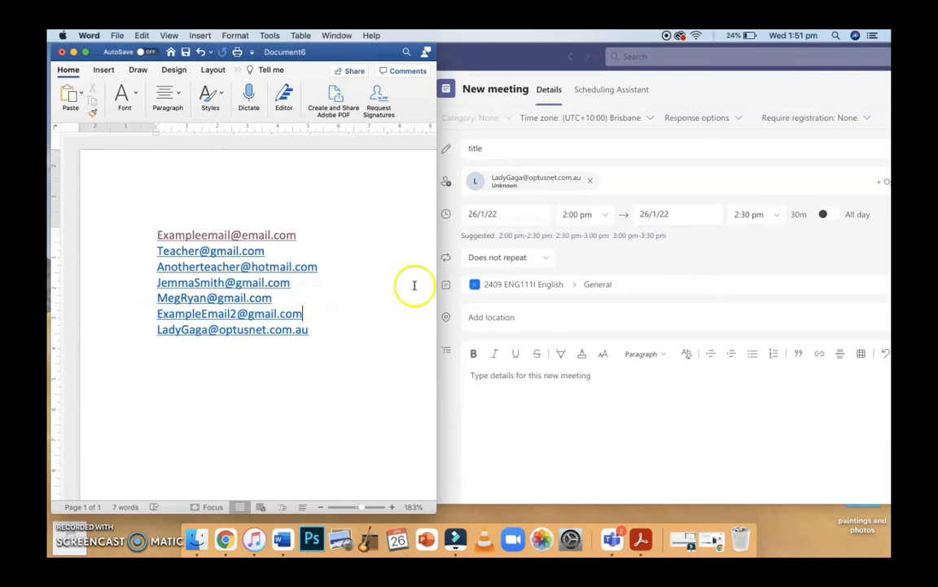
pyautogui.click(592, 178)
pyautogui.click(591, 178)
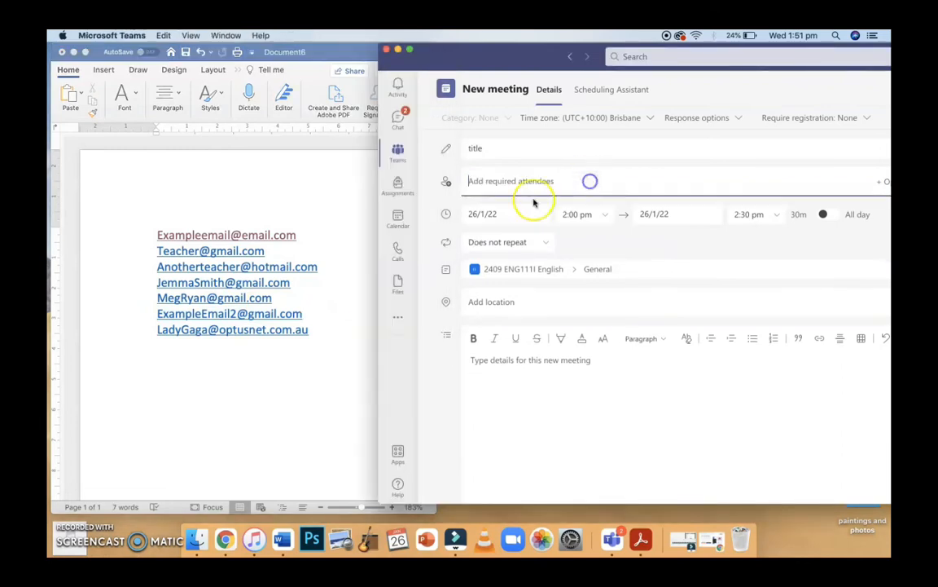
# Step: Copy the entire e-mail address list from the Word document and paste it into the Teams meeting's required attendees
pyautogui.moveTo(334, 330); pyautogui.dragTo(145, 236)
pyautogui.press('super+c')
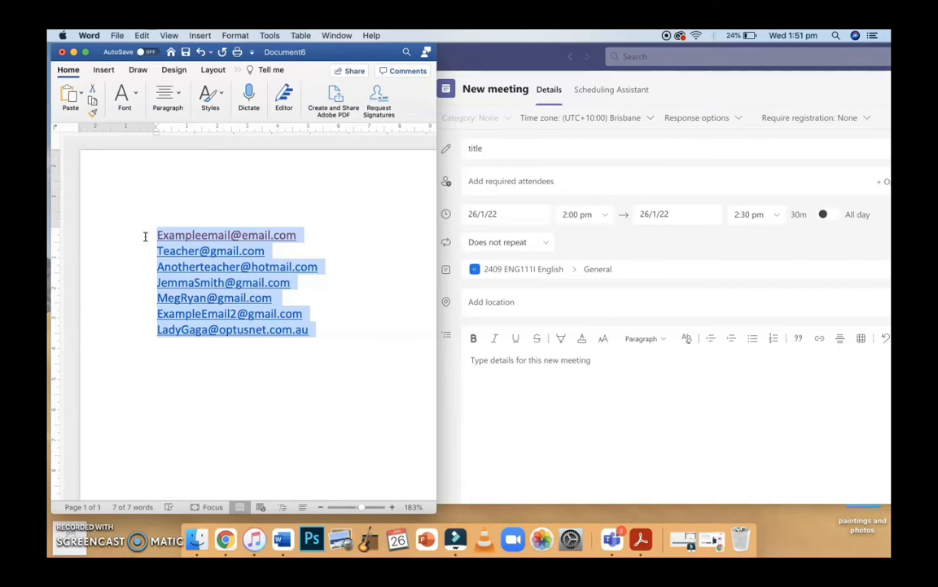
pyautogui.click(482, 181)
pyautogui.press('super+v')
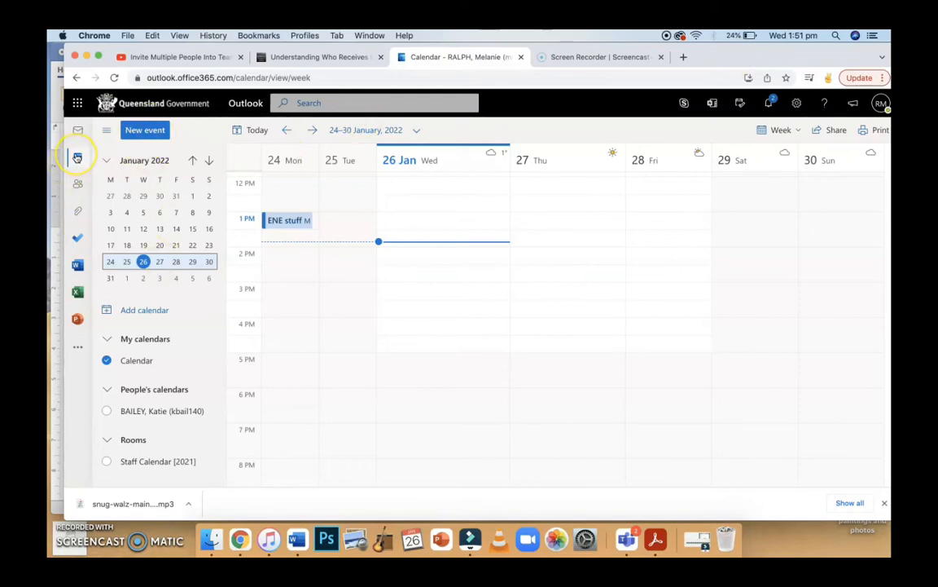
# Step: Create a new event titled "11 eng" in the Outlook web calendar
pyautogui.click(145, 131)
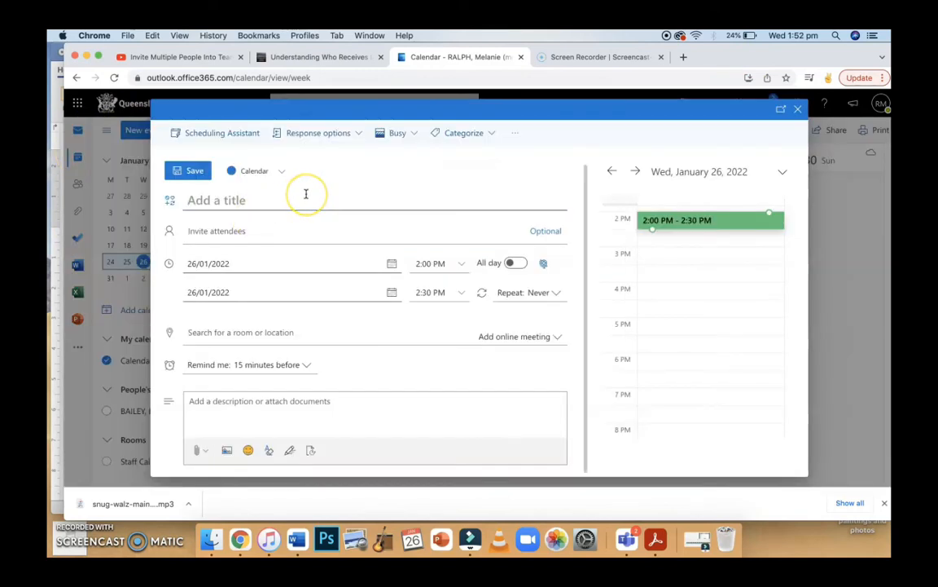
pyautogui.write('11 eng')
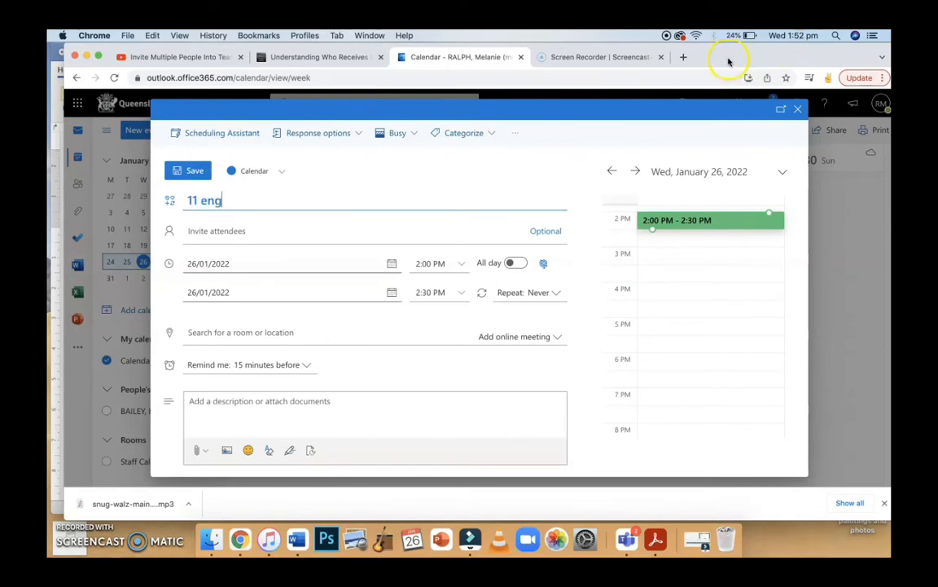
# Step: Copy all seven e-mail addresses from the Word document and paste them as invited attendees of the Outlook event
pyautogui.moveTo(729, 61); pyautogui.dragTo(894, 51)
pyautogui.moveTo(142, 210); pyautogui.dragTo(138, 234)
pyautogui.press('super+c')
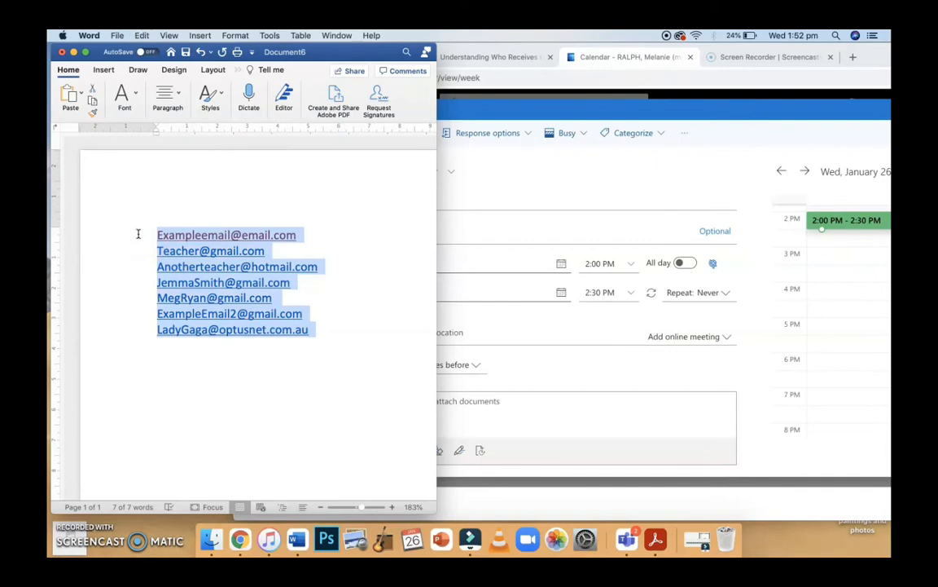
pyautogui.click(502, 252)
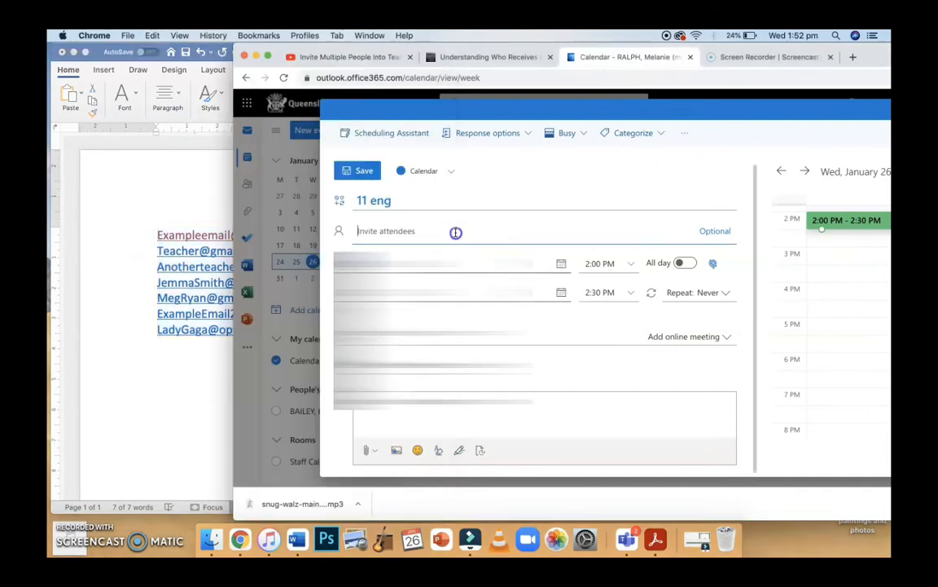
pyautogui.click(455, 232)
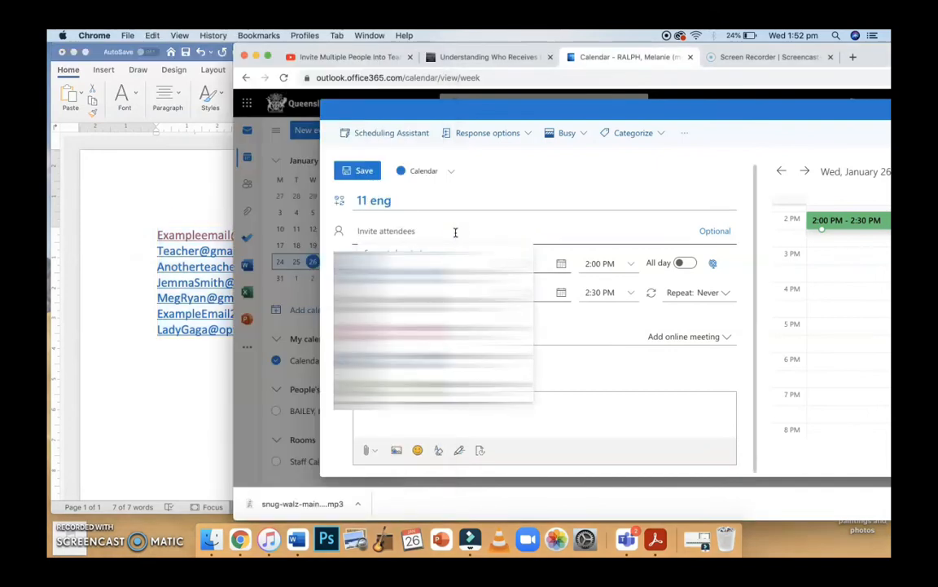
pyautogui.press('super+v')
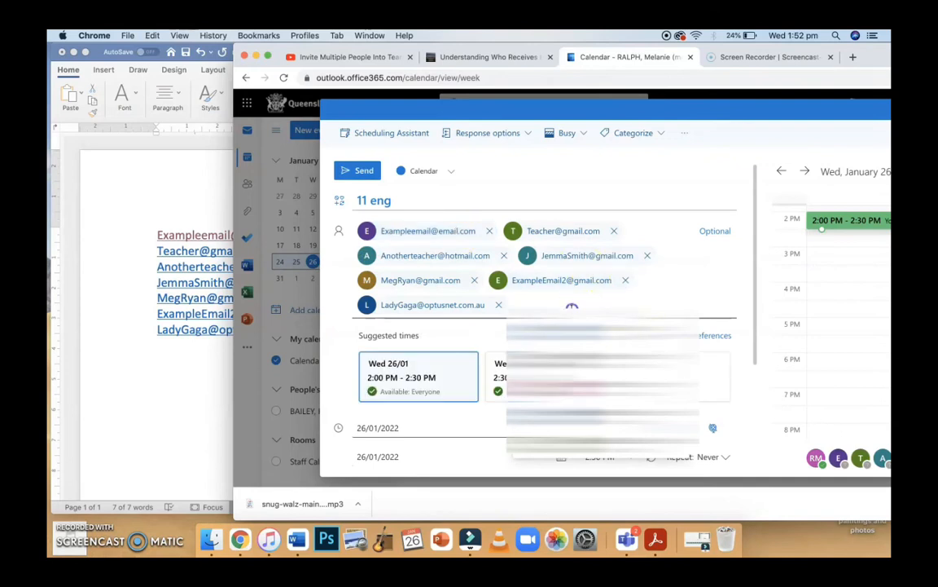
pyautogui.click(757, 337)
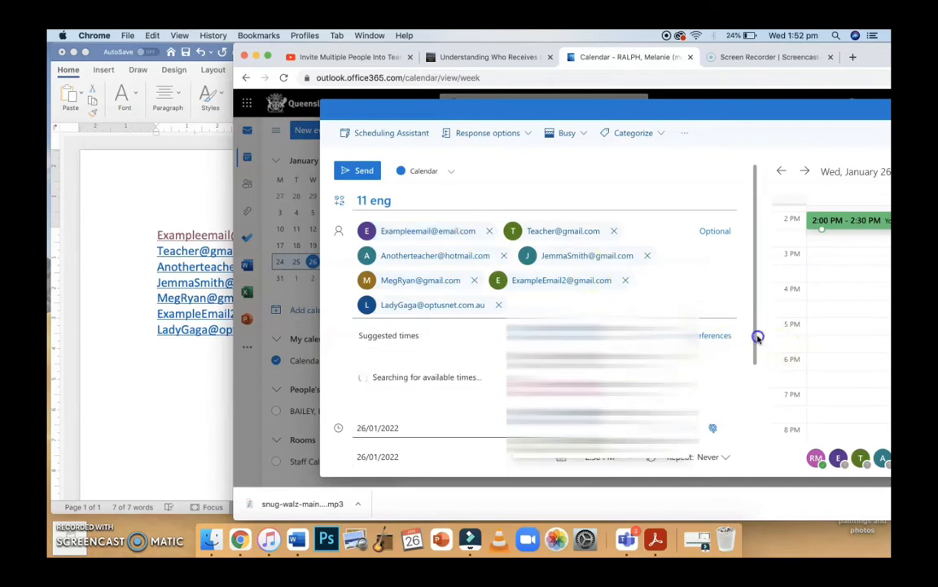
pyautogui.click(771, 318)
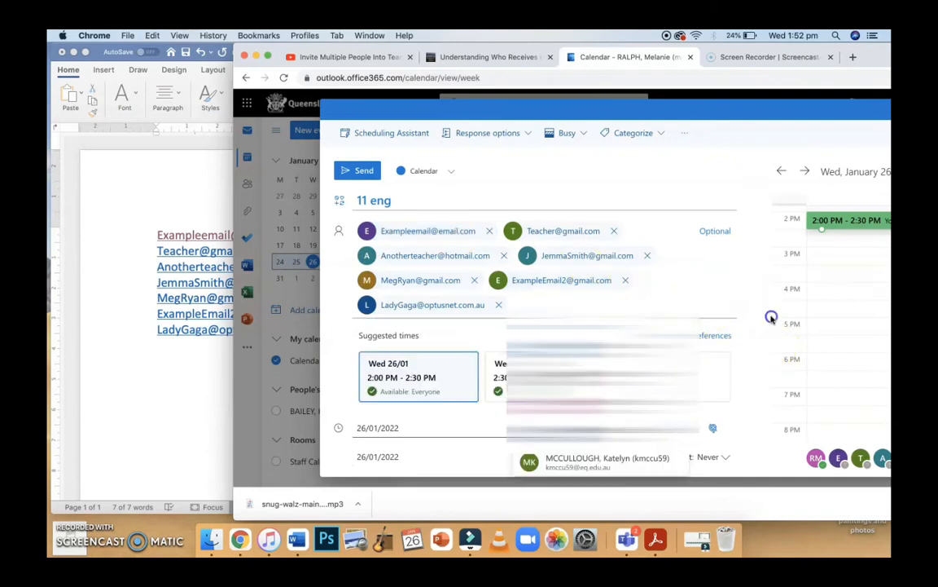
# Step: Remove all invited attendees from the "11 eng" event
pyautogui.click(517, 300)
pyautogui.press('BackSpace')
pyautogui.press('BackSpace')
pyautogui.press('BackSpace')
pyautogui.press('BackSpace')
pyautogui.press('BackSpace')
pyautogui.press('BackSpace')
pyautogui.press('BackSpace')
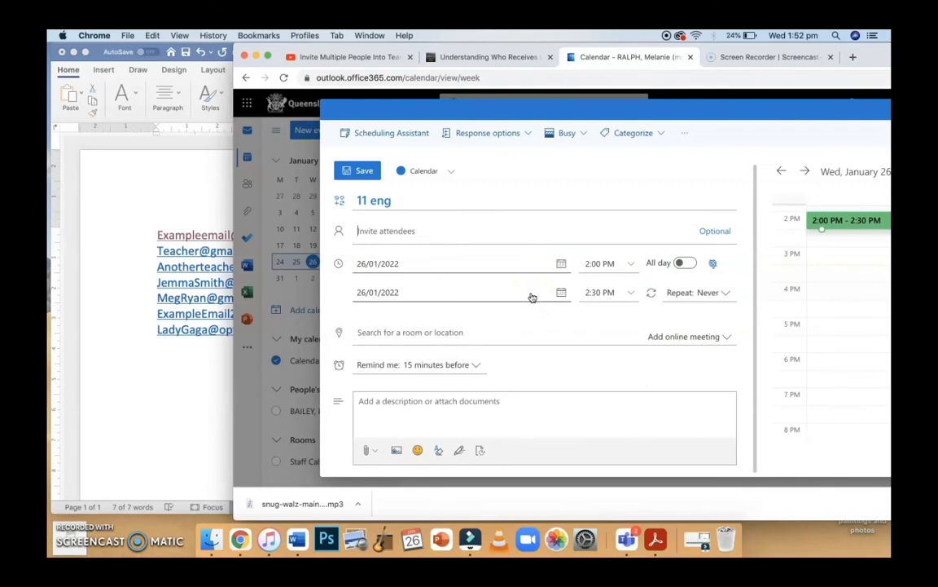
# Step: Invite the contact group "ENGLISH 11C STUDENTS" as attendee of the "11 eng" event
pyautogui.write('11')
pyautogui.press('BackSpace')
pyautogui.press('BackSpace')
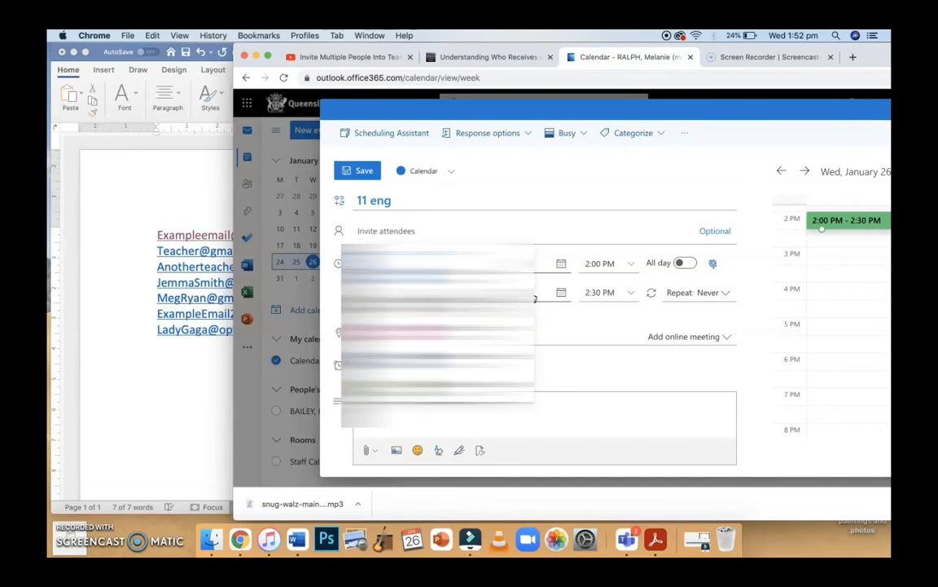
pyautogui.write('eng')
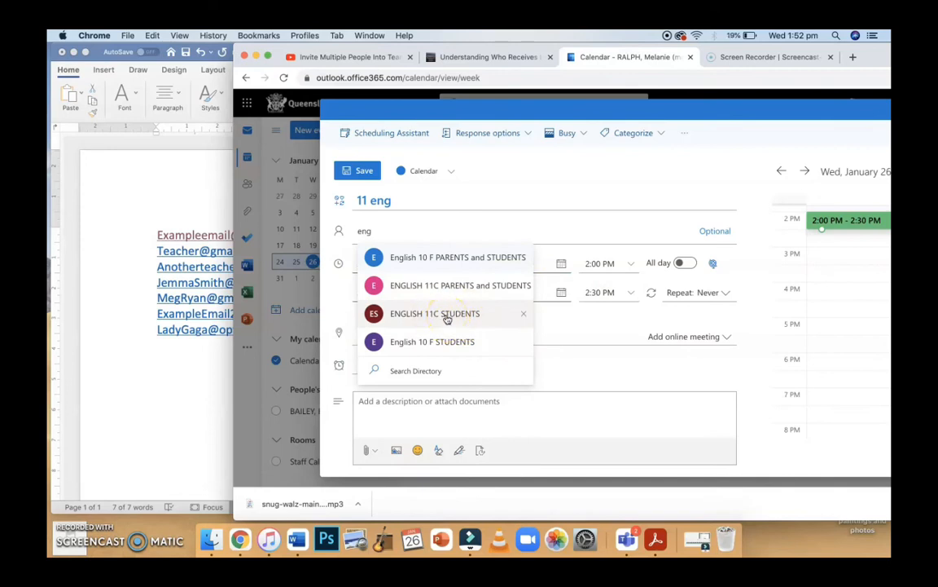
pyautogui.click(446, 317)
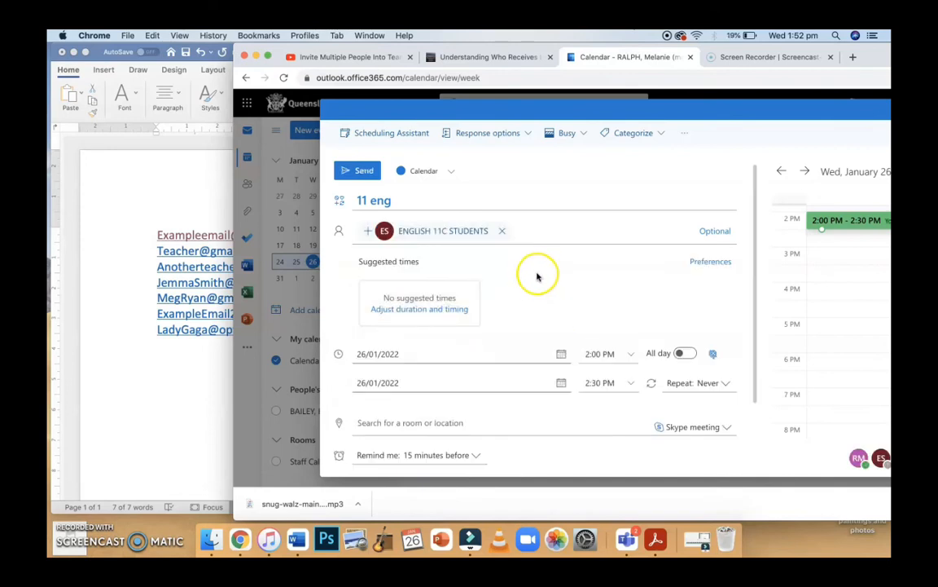
pyautogui.click(585, 305)
# Step: Set the "11 eng" event's online meeting type to Teams meeting and bring the full event form into view
pyautogui.scroll(-2, 585, 305)
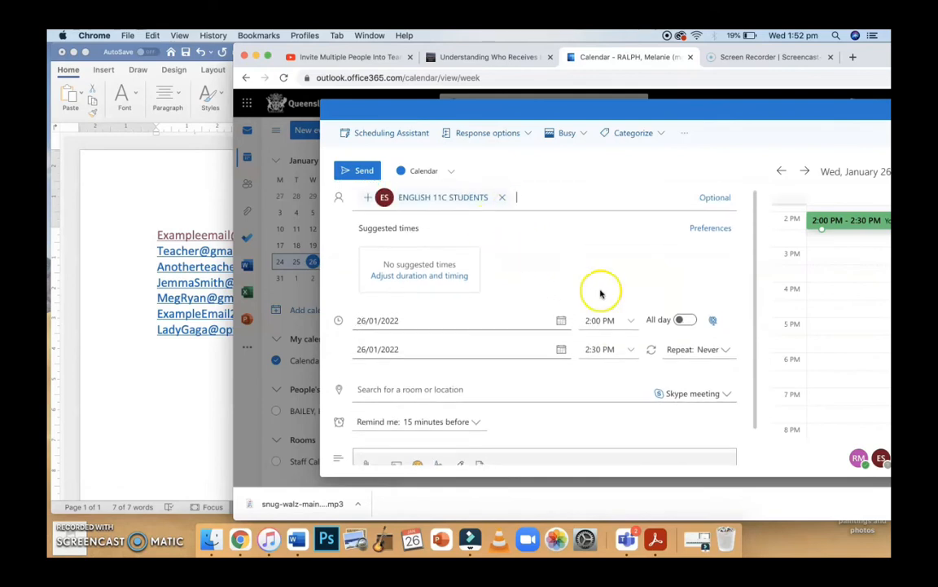
pyautogui.scroll(-3, 603, 293)
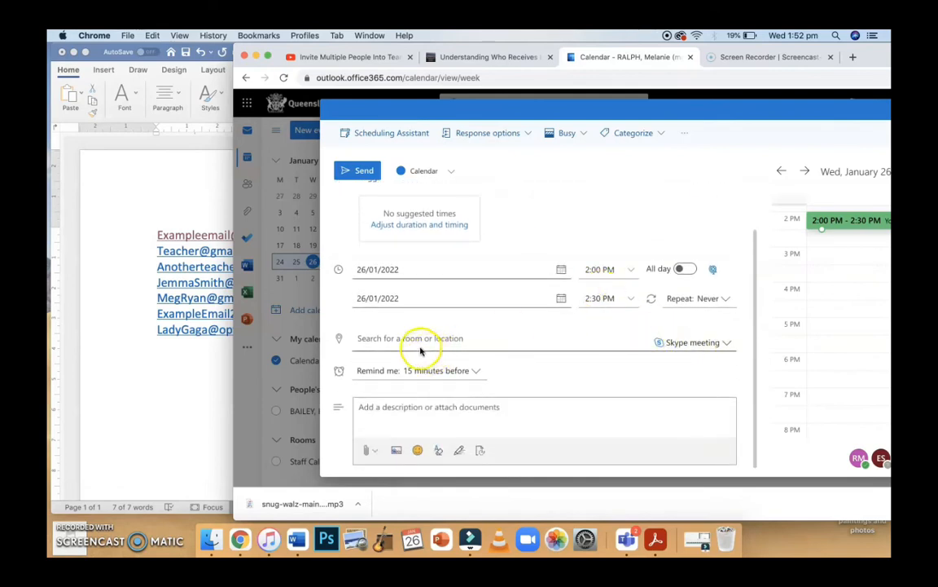
pyautogui.click(721, 343)
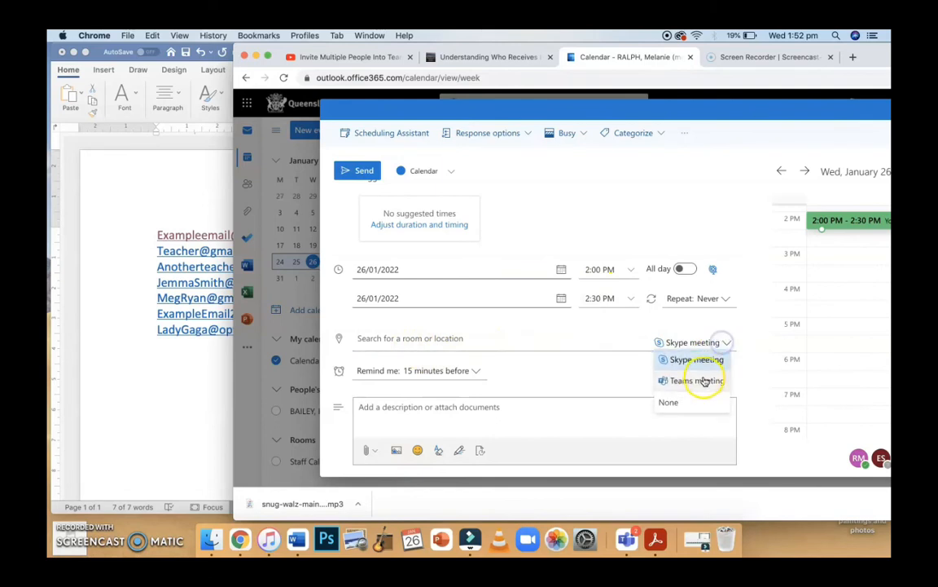
pyautogui.click(704, 382)
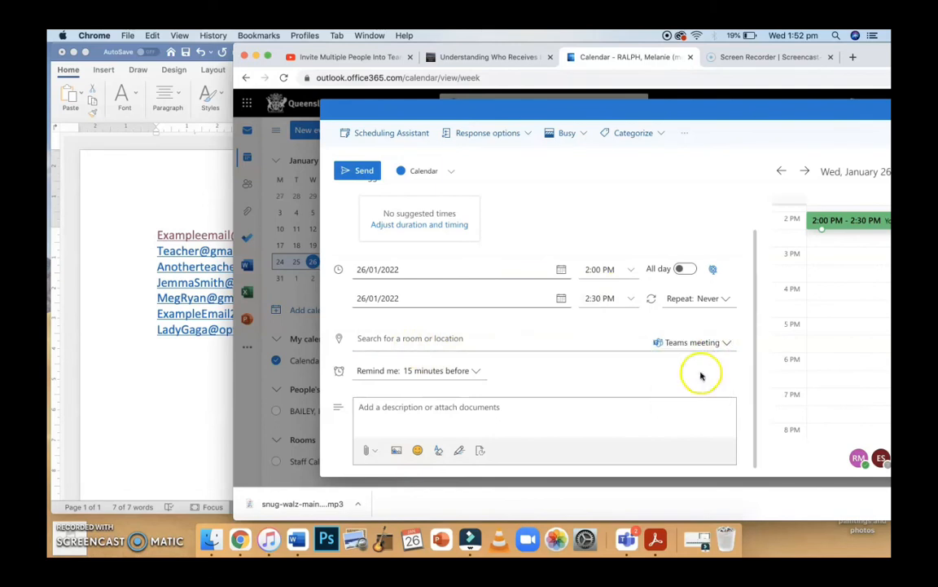
pyautogui.moveTo(868, 56); pyautogui.dragTo(737, 60)
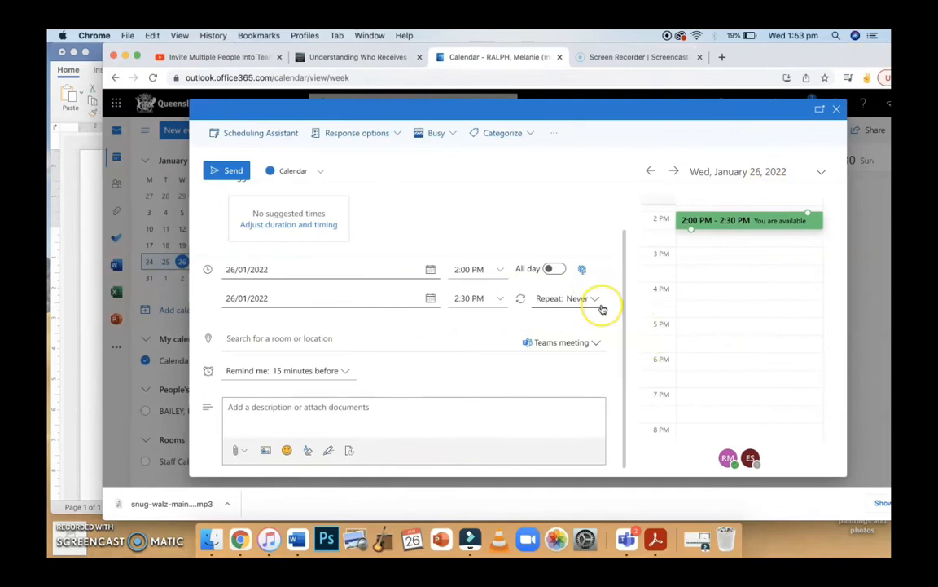
pyautogui.scroll(5, 602, 308)
pyautogui.scroll(-5, 603, 309)
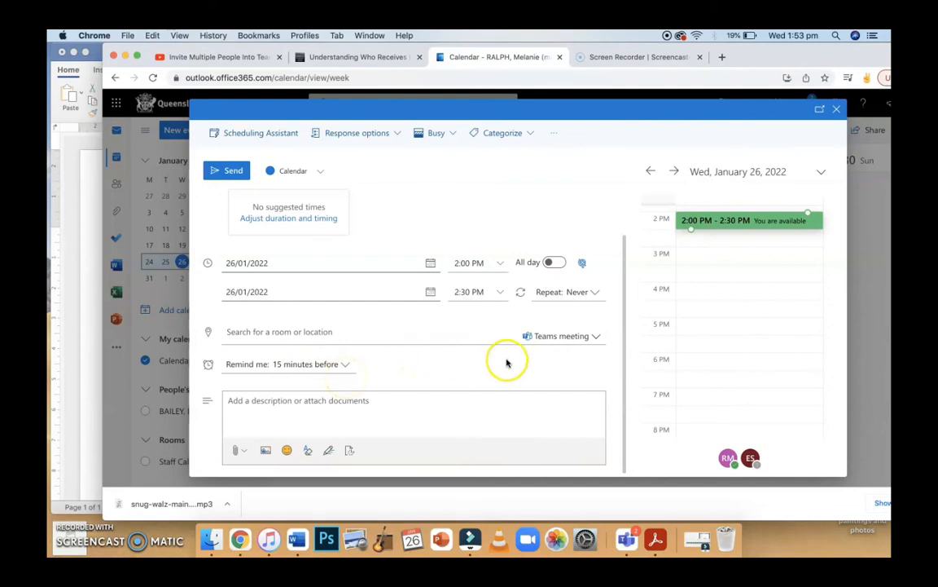
pyautogui.scroll(3, 606, 377)
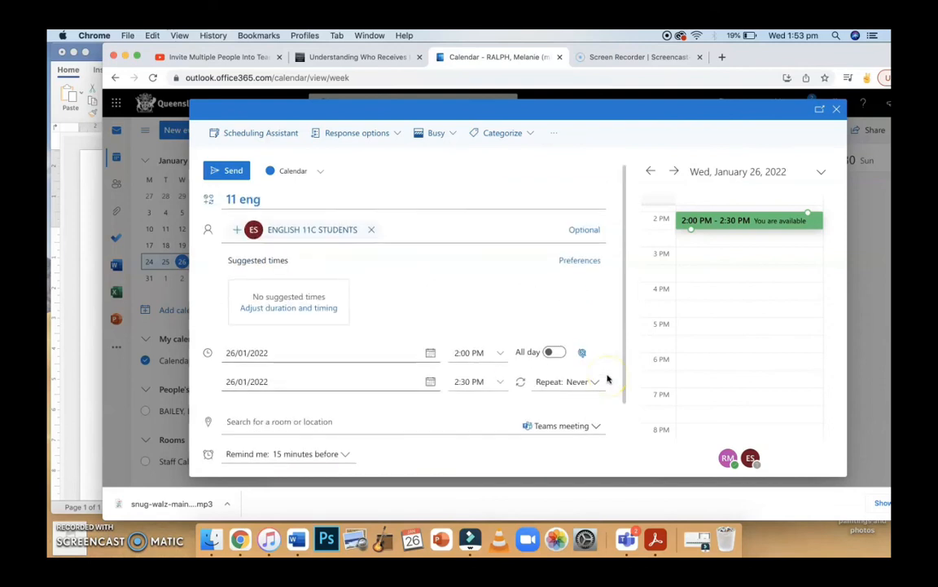
# Step: Replace the invited student group with a single attendee's e-mail address and send the "11 eng" invitation
pyautogui.click(373, 231)
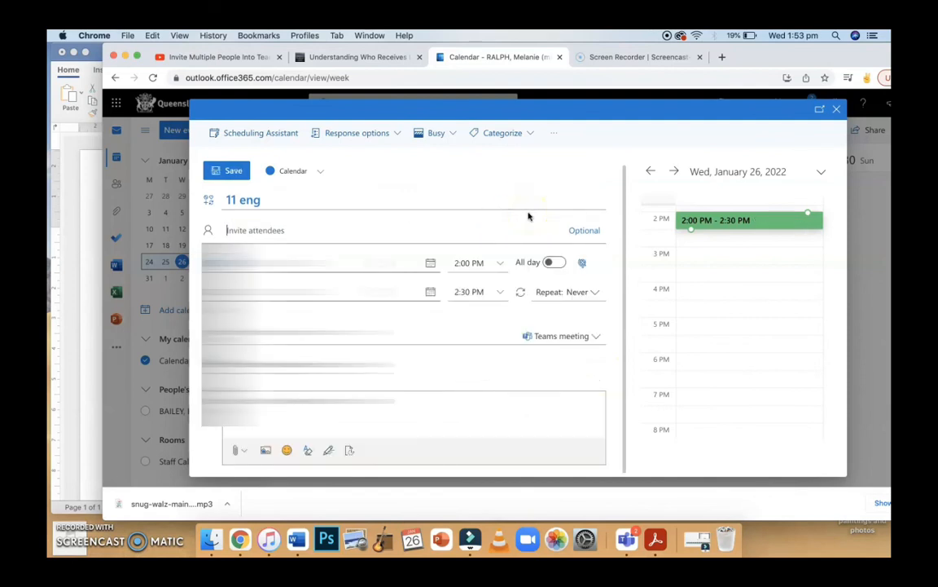
pyautogui.write('ral')
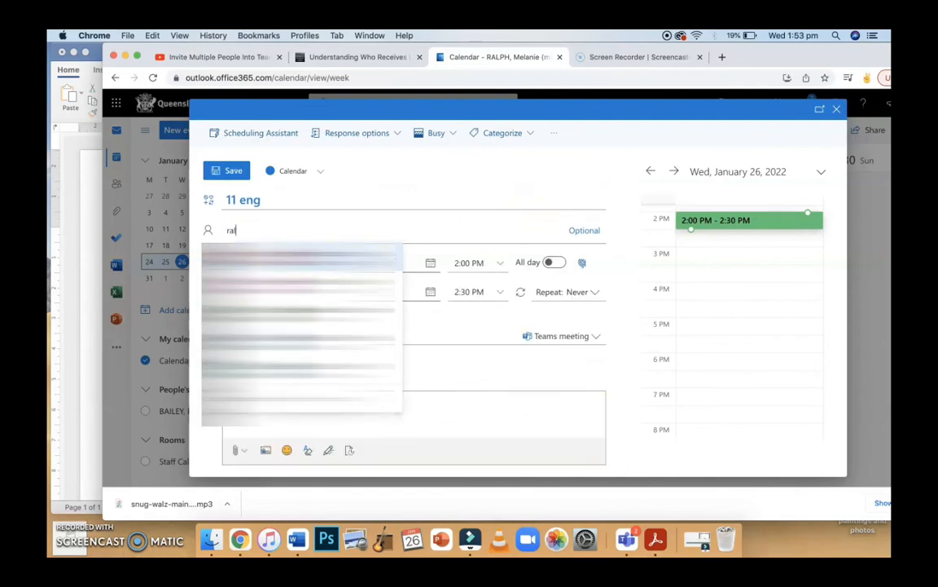
pyautogui.press('Return')
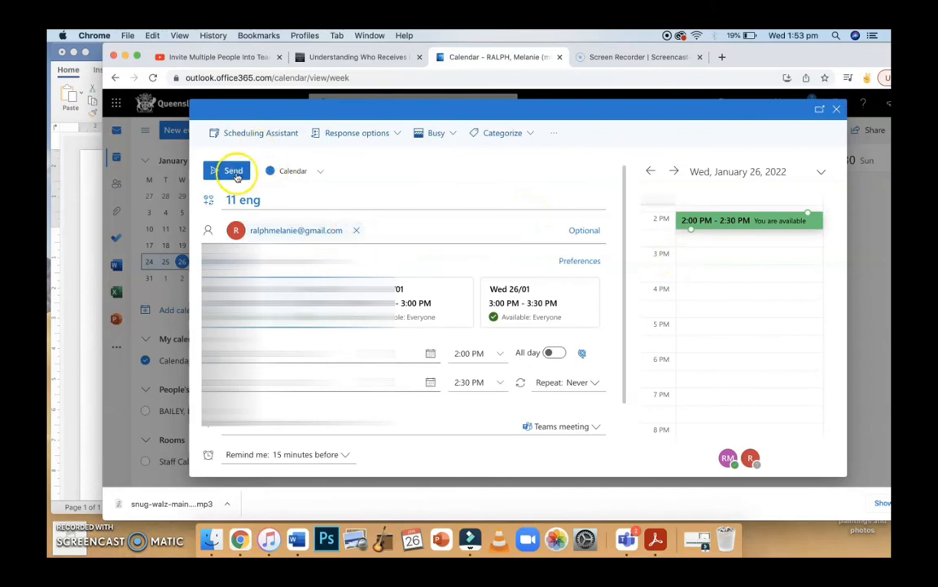
pyautogui.scroll(-2, 599, 370)
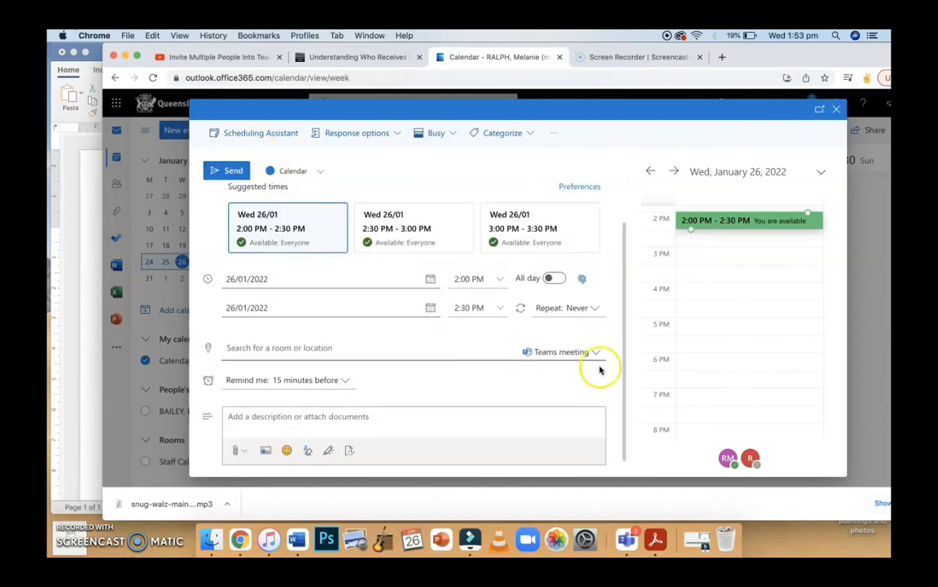
pyautogui.scroll(2, 277, 252)
pyautogui.click(228, 171)
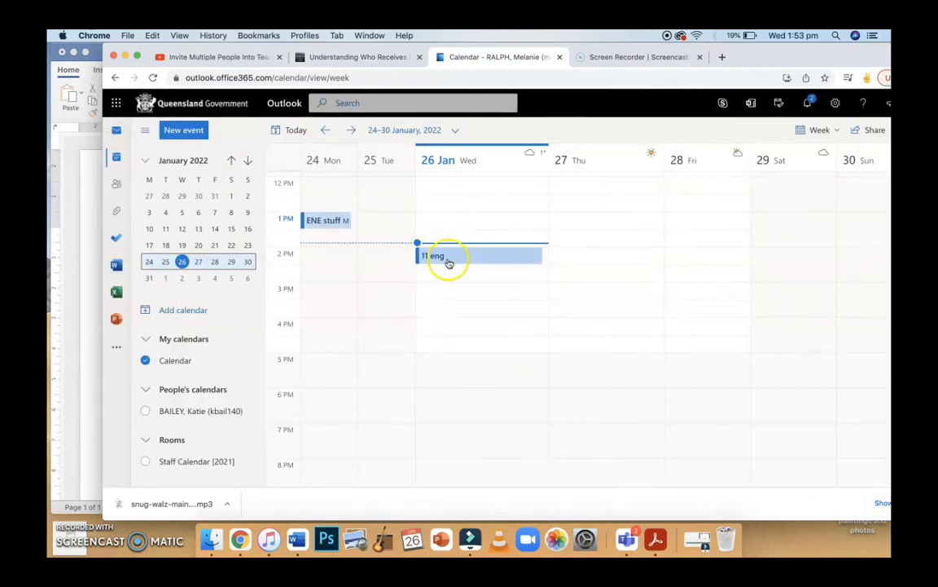
pyautogui.scroll(1, 449, 275)
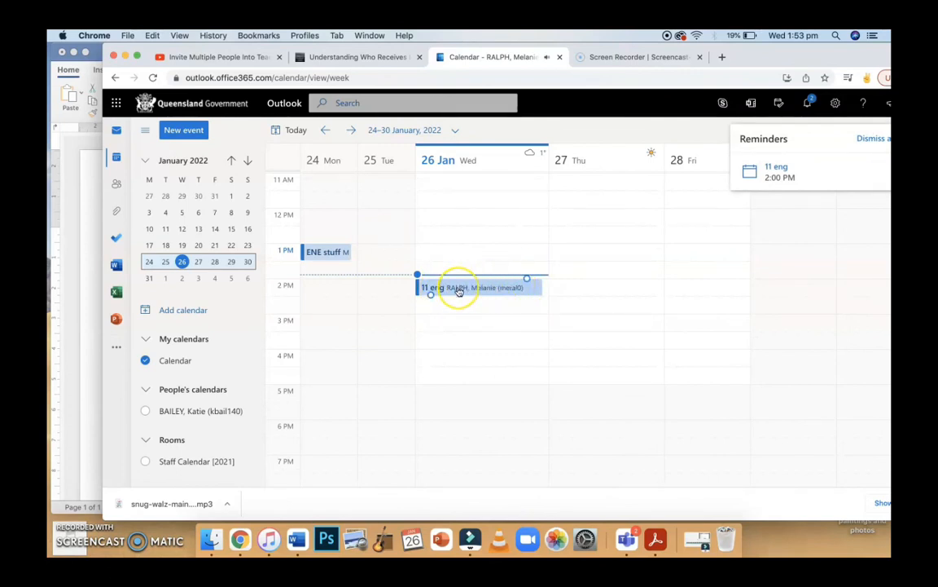
# Step: Switch to Microsoft Teams, discard the unsaved new meeting and show the calendar containing the "11 eng" event
pyautogui.click(627, 538)
pyautogui.moveTo(559, 42); pyautogui.dragTo(306, 41)
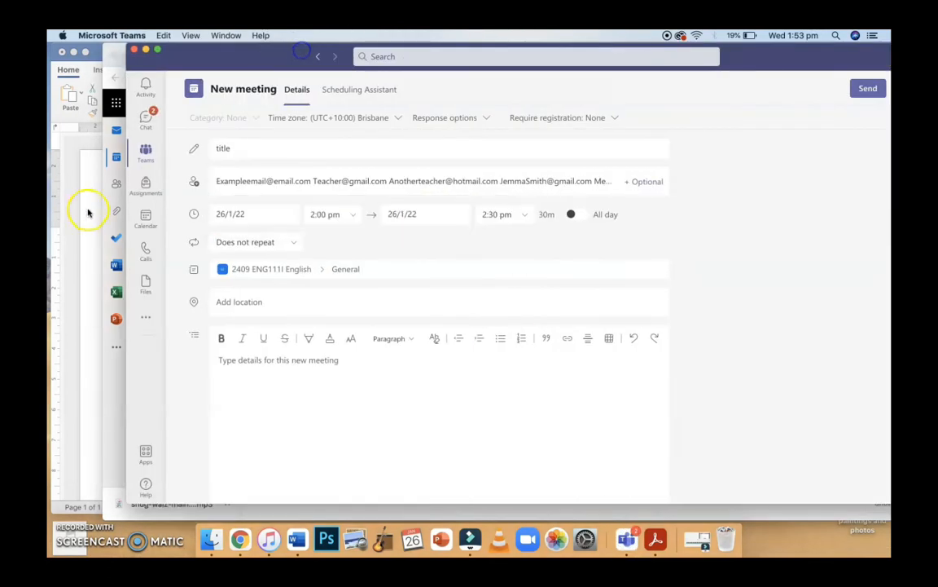
pyautogui.click(145, 218)
pyautogui.moveTo(241, 62); pyautogui.dragTo(170, 62)
pyautogui.click(523, 295)
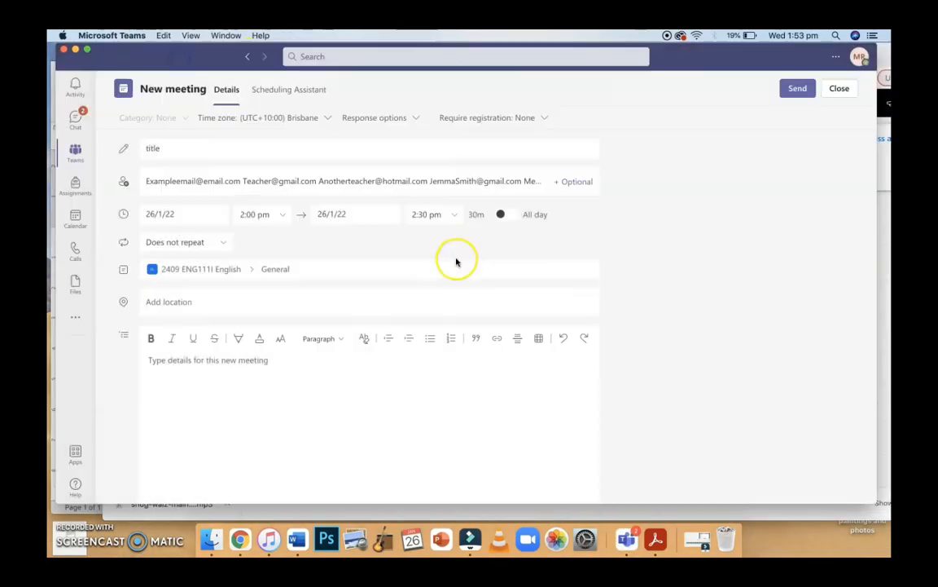
pyautogui.click(75, 217)
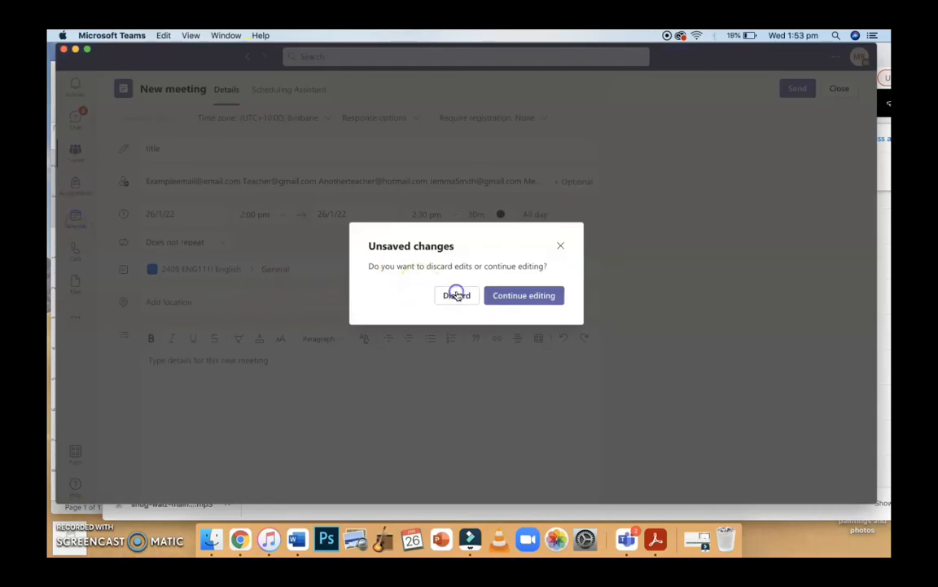
pyautogui.click(454, 295)
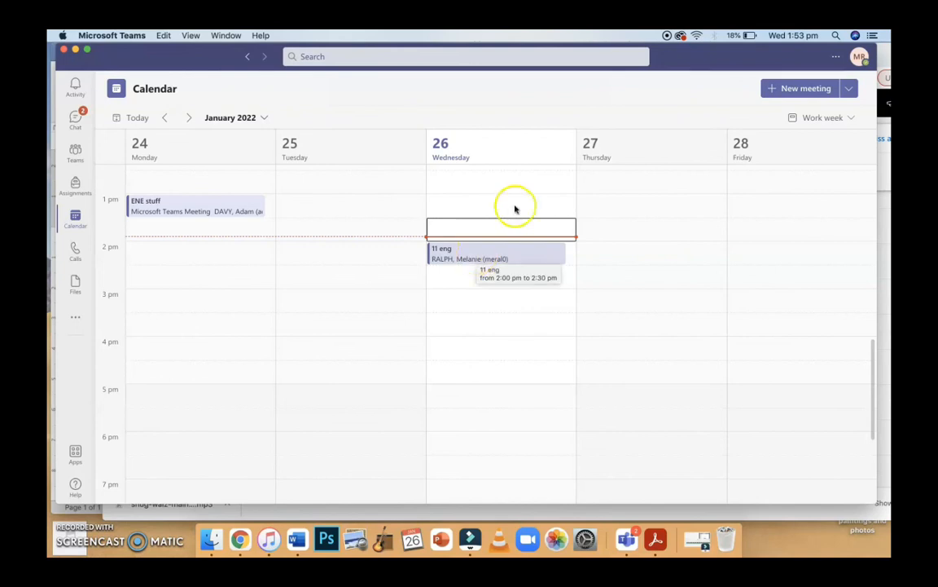
pyautogui.moveTo(706, 63); pyautogui.dragTo(720, 66)
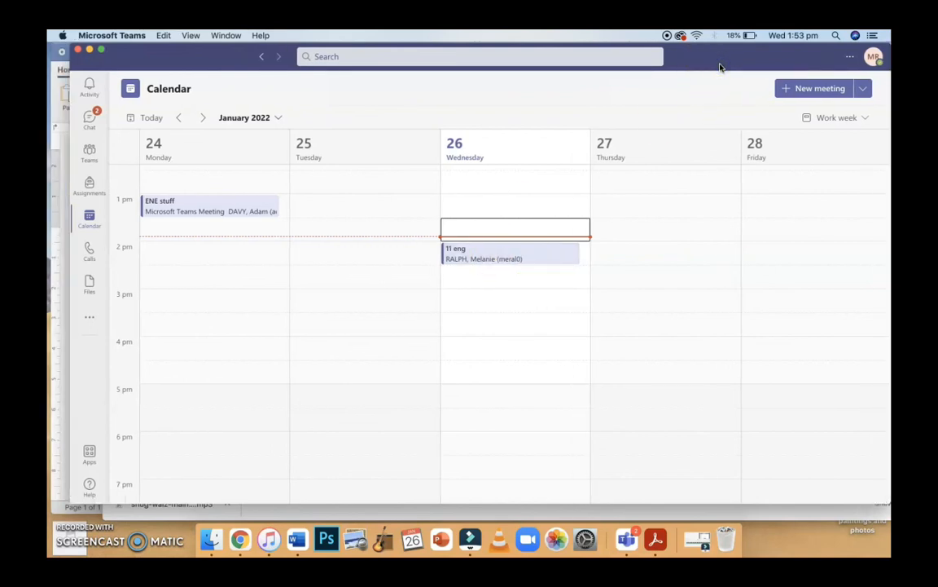